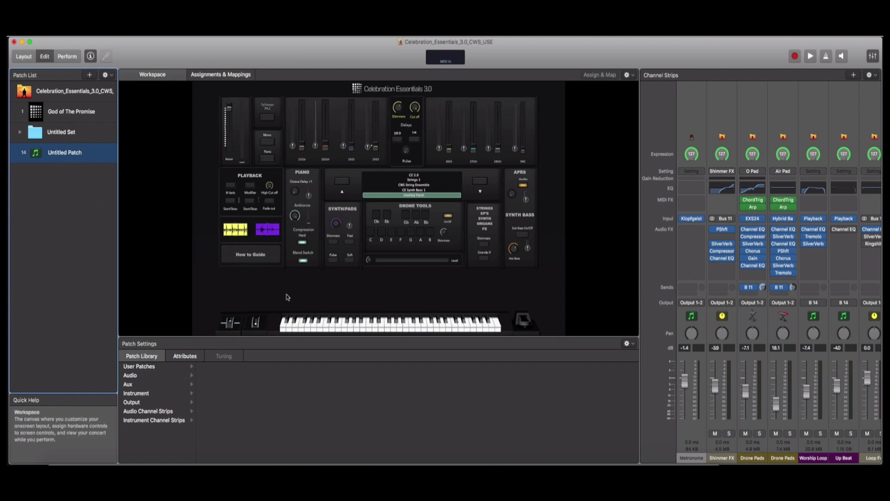
Rename the Untitled Patch to 'tutorial'.
{"action": "double_click", "coordinate": [55, 154]}
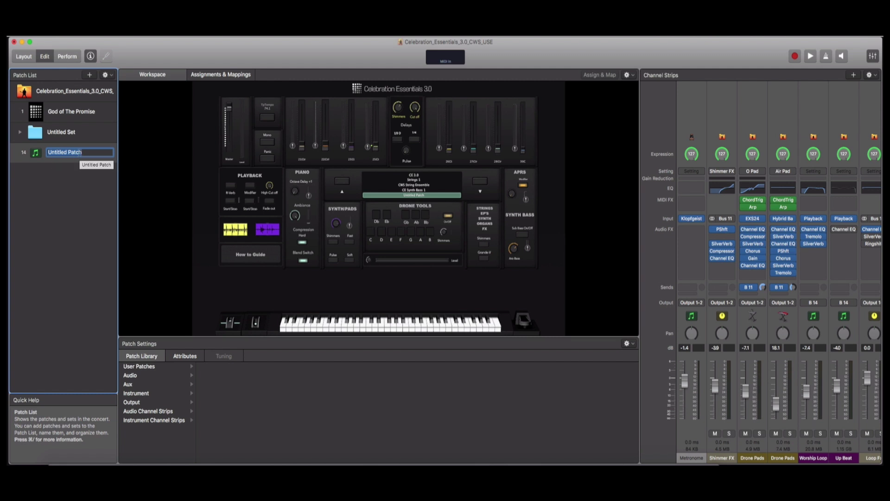
{"action": "type", "text": "tutorial"}
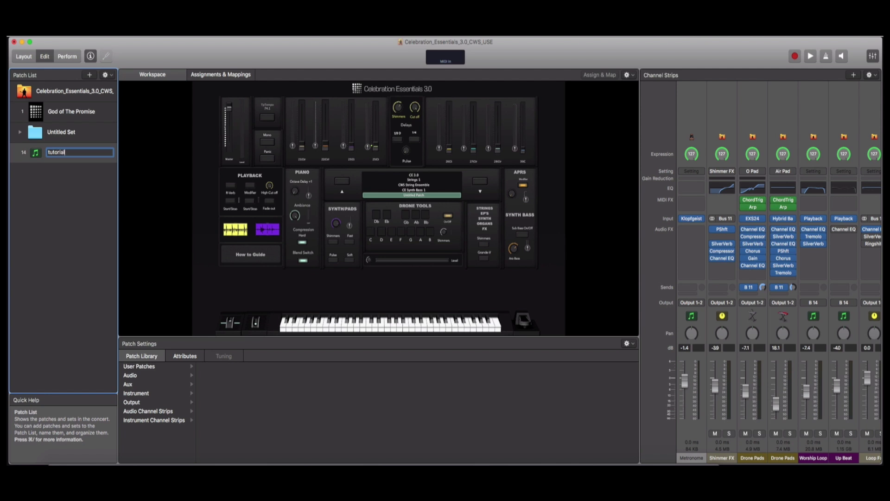
{"action": "key", "text": "Return"}
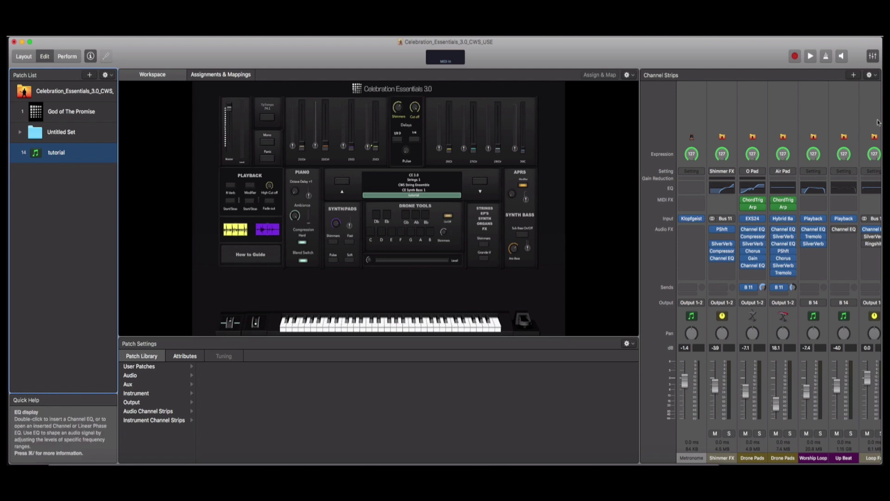
Add three instrument channel strips and load Yamaha Grand Piano into the first.
{"action": "left_click", "coordinate": [854, 74]}
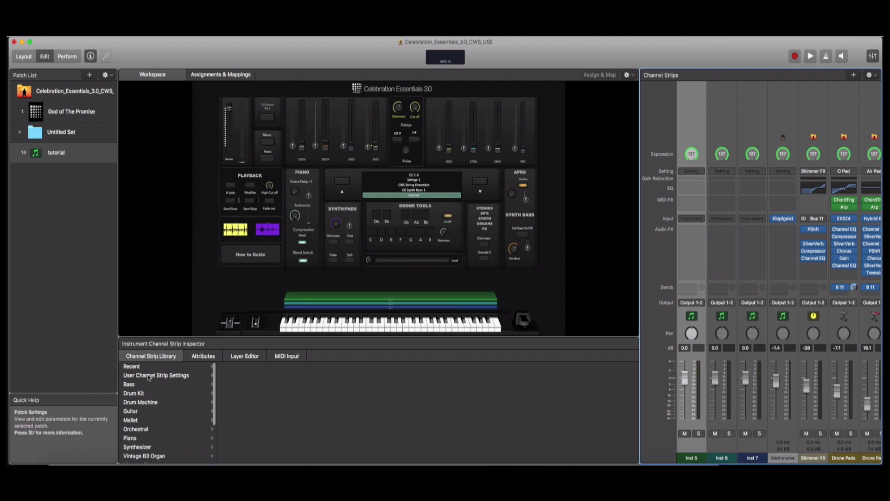
{"action": "left_click", "coordinate": [144, 437]}
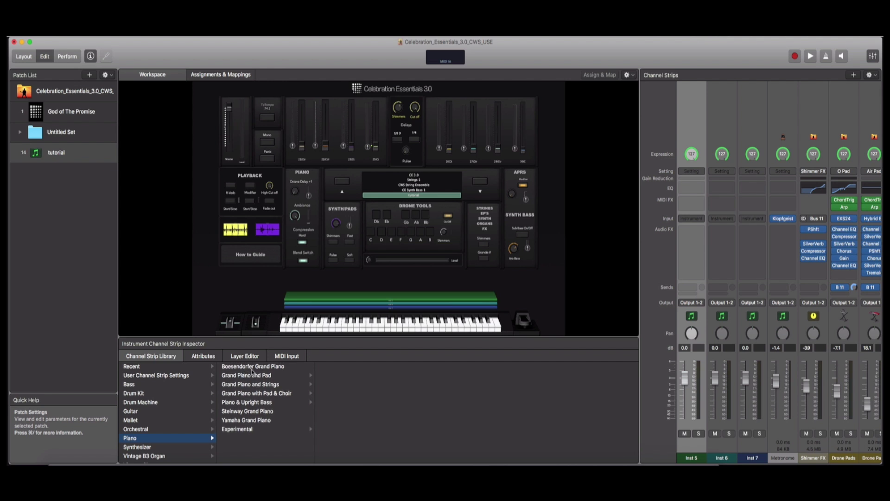
{"action": "left_click", "coordinate": [253, 420]}
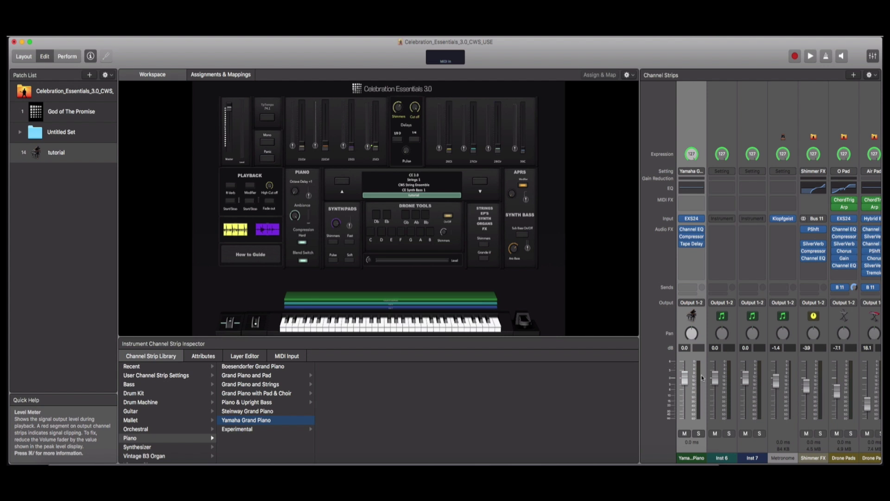
Load Orchestral > Strings > Pop Strings into the second channel strip.
{"action": "left_click", "coordinate": [729, 423]}
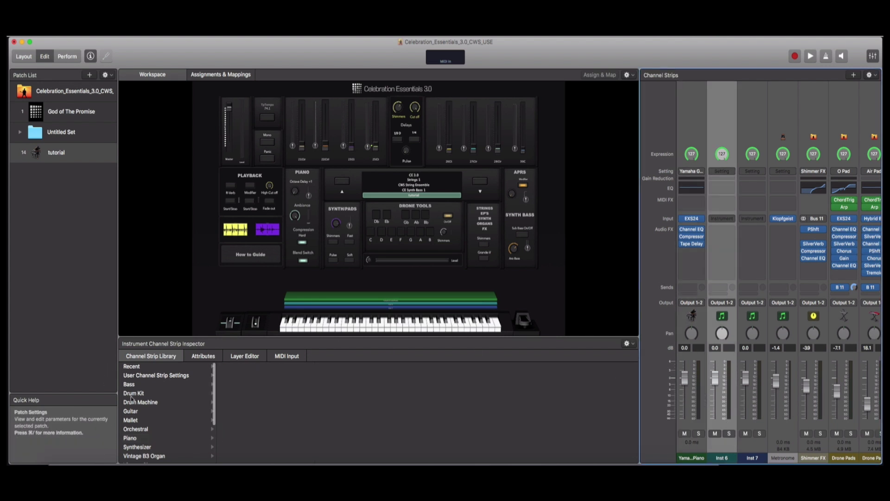
{"action": "scroll", "coordinate": [139, 438], "scroll_direction": "down", "scroll_amount": 5}
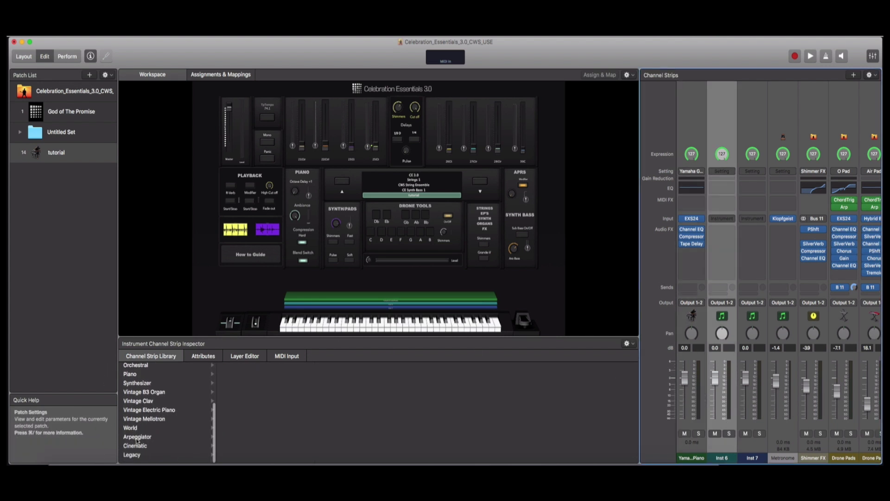
{"action": "scroll", "coordinate": [141, 410], "scroll_direction": "up", "scroll_amount": 3}
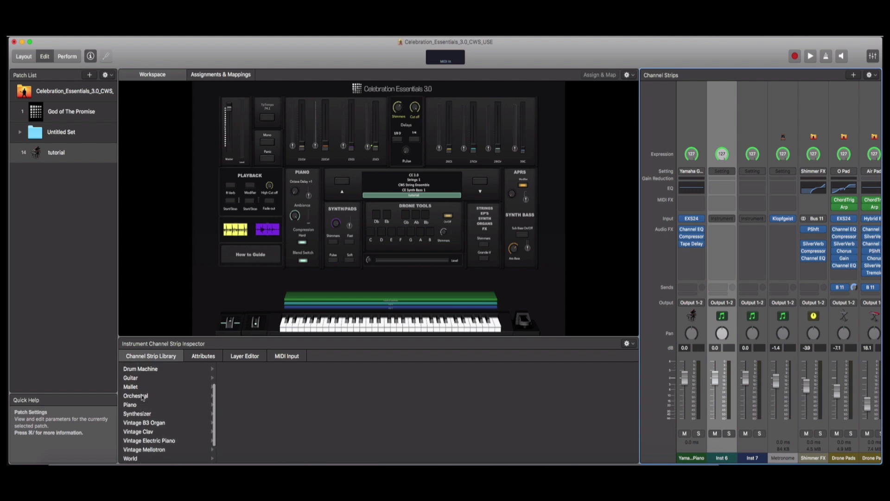
{"action": "left_click", "coordinate": [142, 396]}
{"action": "left_click", "coordinate": [238, 421]}
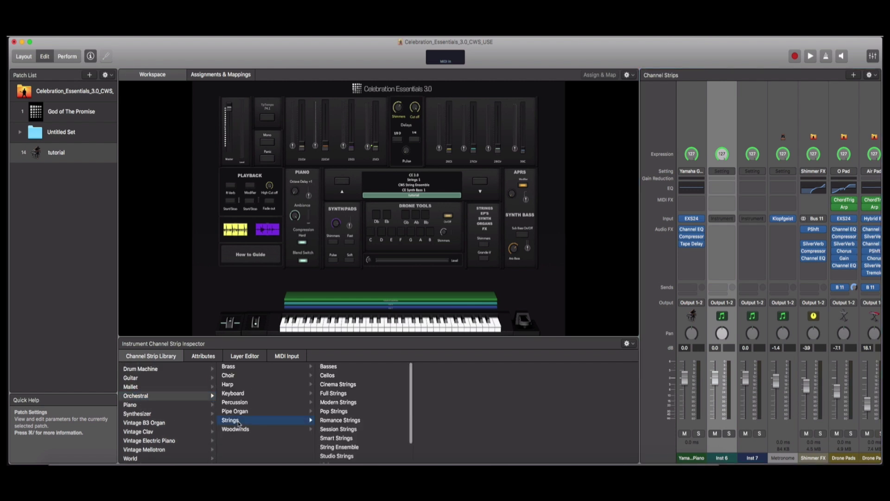
{"action": "left_click", "coordinate": [338, 412]}
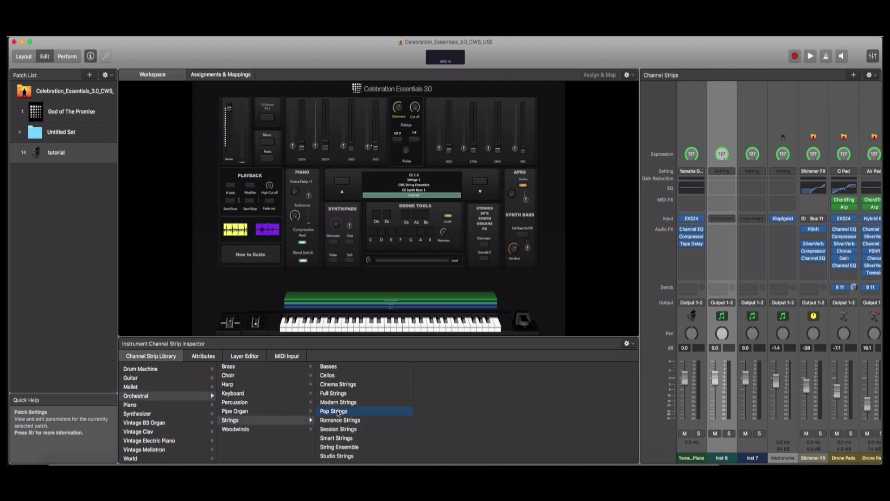
Load Synthesizer > Classics > 80s Wave Synth into the third channel strip.
{"action": "left_click", "coordinate": [756, 421]}
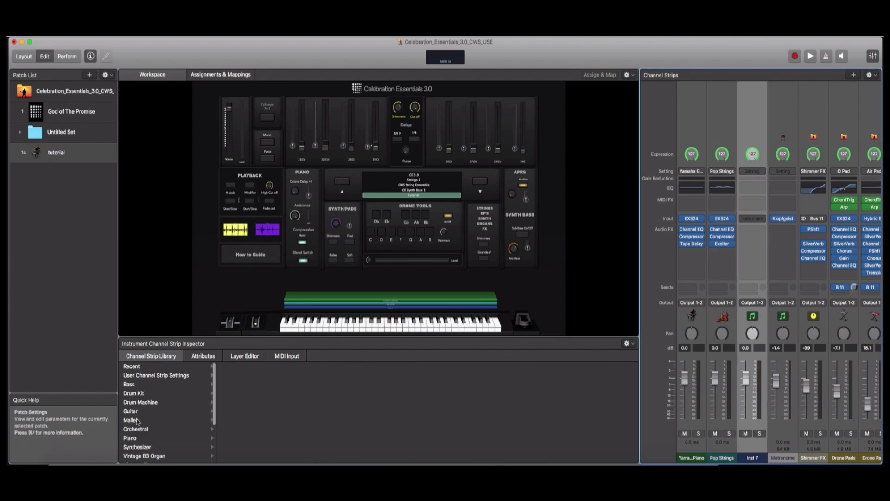
{"action": "scroll", "coordinate": [149, 445], "scroll_direction": "down", "scroll_amount": 3}
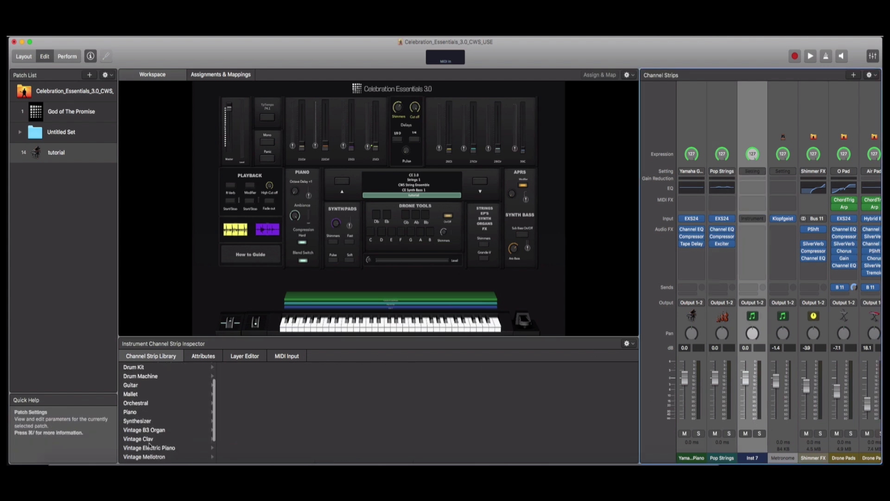
{"action": "left_click", "coordinate": [137, 421]}
{"action": "left_click", "coordinate": [231, 402]}
{"action": "left_click", "coordinate": [339, 393]}
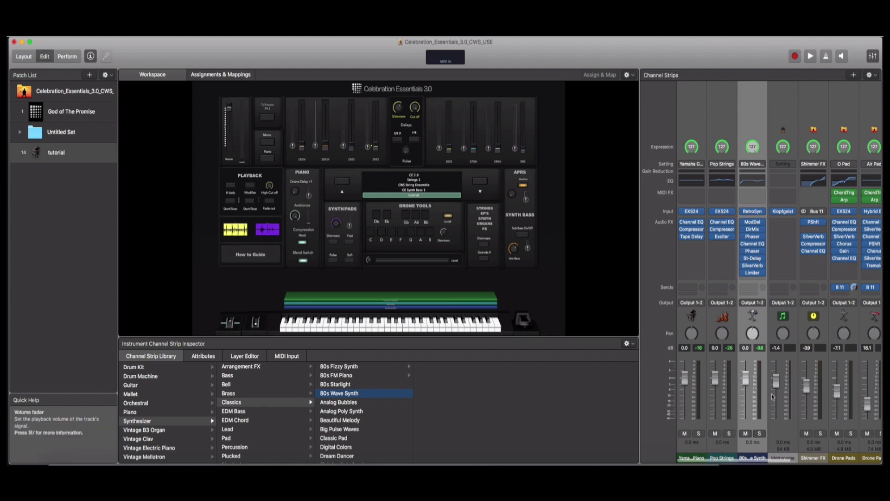
{"action": "left_click", "coordinate": [297, 92]}
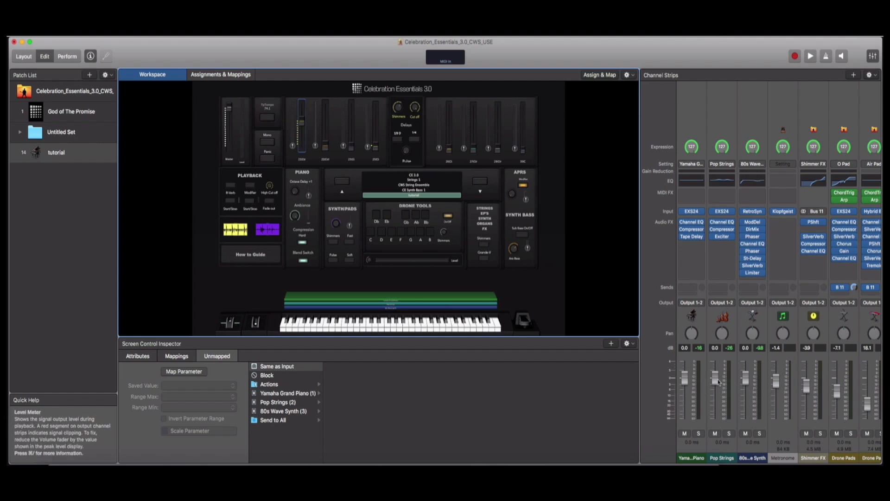
Lower Pop Strings volume to -30 dB and select the first vertical fader in the workspace.
{"action": "left_click_drag", "start_coordinate": [299, 126], "coordinate": [311, 155]}
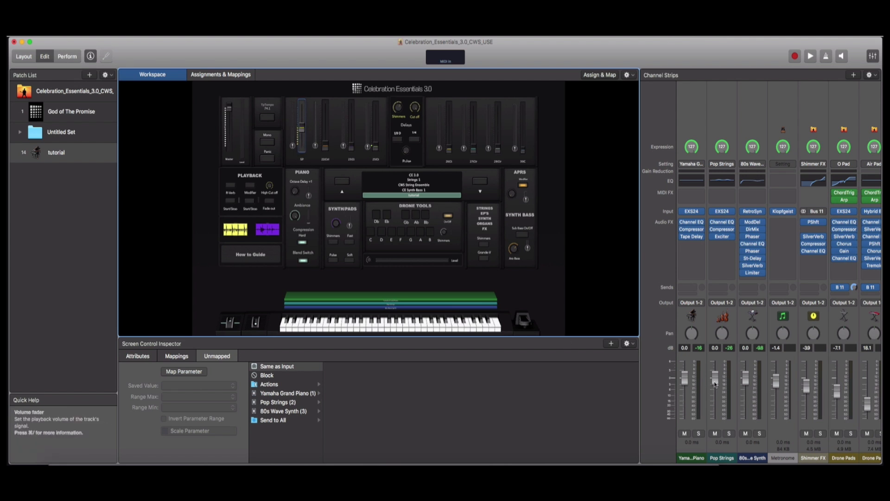
{"action": "left_click_drag", "start_coordinate": [715, 384], "coordinate": [716, 401]}
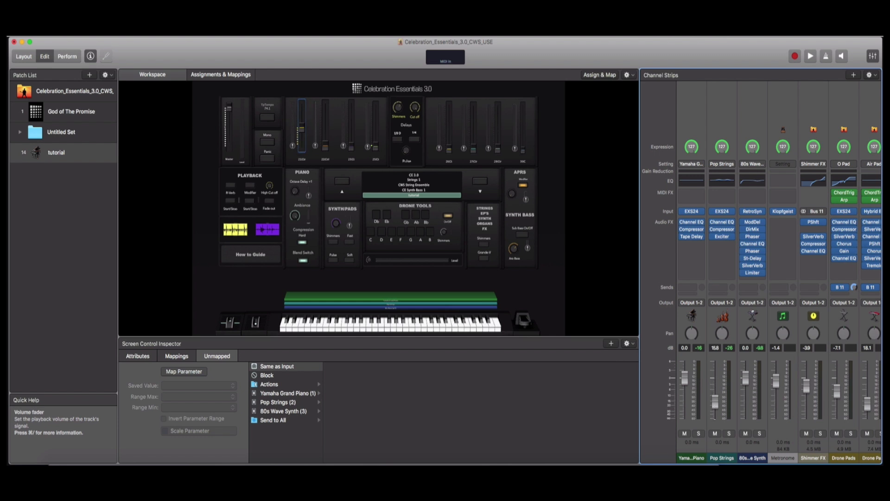
{"action": "left_click", "coordinate": [302, 135]}
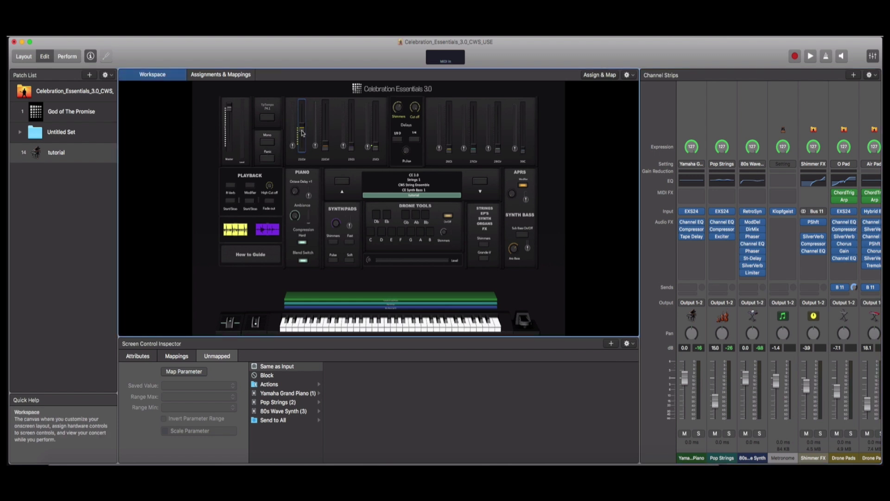
{"action": "mouse_move", "coordinate": [303, 139]}
{"action": "left_mouse_down"}
{"action": "mouse_move", "coordinate": [300, 121]}
{"action": "mouse_move", "coordinate": [302, 131]}
{"action": "left_mouse_up"}
{"action": "left_click", "coordinate": [326, 148]}
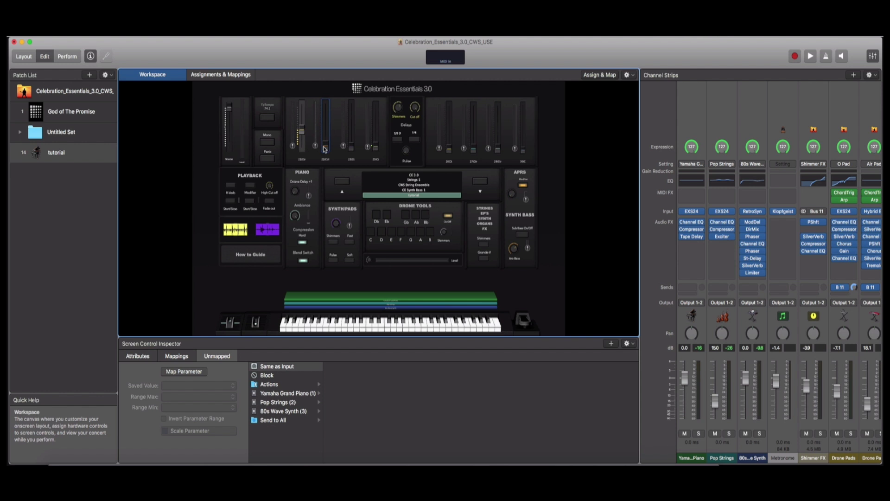
{"action": "left_click", "coordinate": [301, 137]}
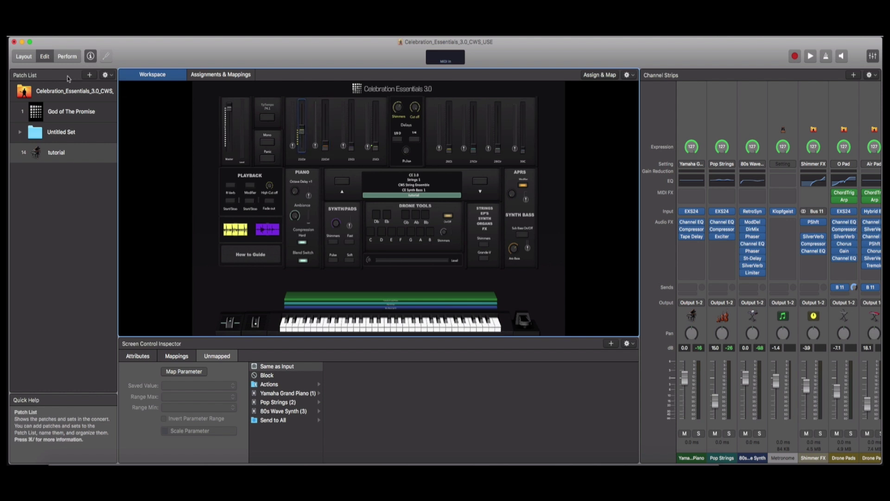
In Layout mode, select Vertical Fader 2 within the fader group.
{"action": "left_click", "coordinate": [24, 58]}
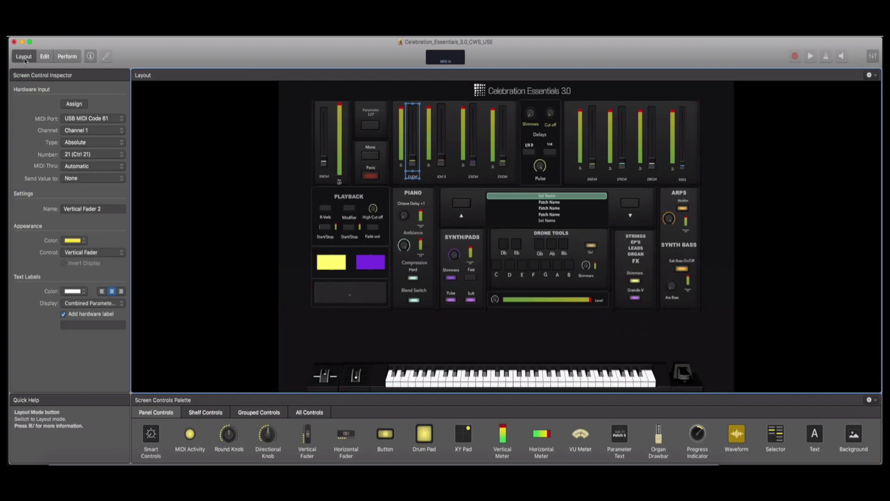
{"action": "left_click", "coordinate": [468, 161]}
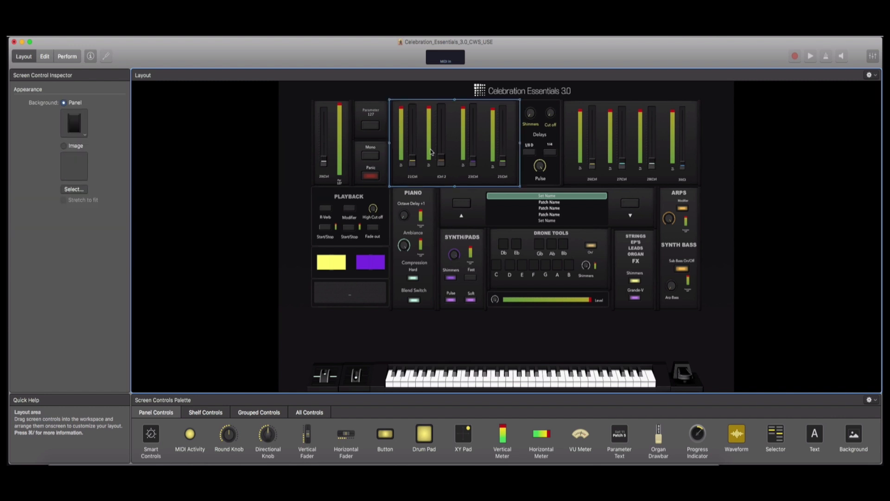
{"action": "left_click", "coordinate": [413, 162]}
{"action": "left_click", "coordinate": [443, 163]}
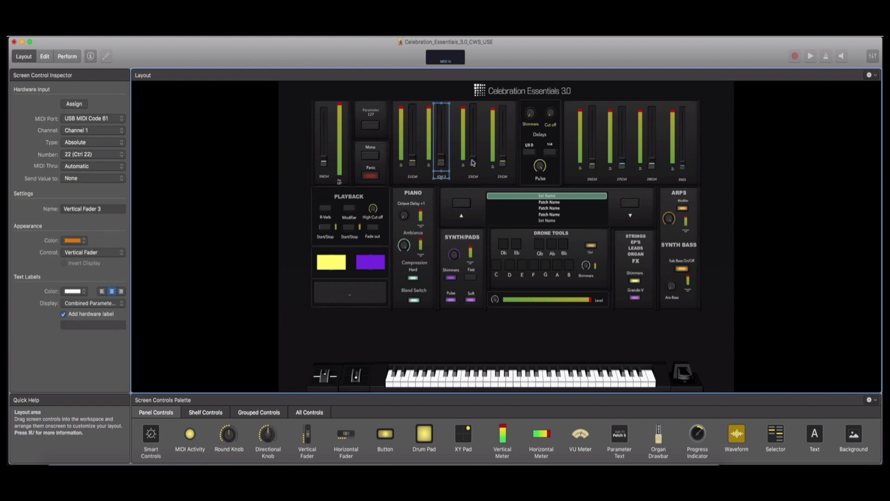
{"action": "left_click", "coordinate": [474, 162]}
{"action": "left_click", "coordinate": [413, 161]}
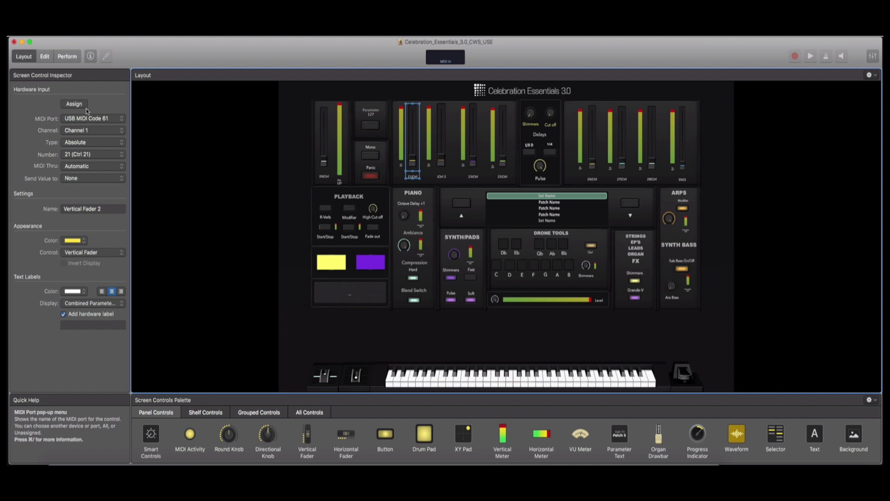
Assign Vertical Fader 2 to hardware controller 21, then return to Edit mode.
{"action": "left_click", "coordinate": [77, 104]}
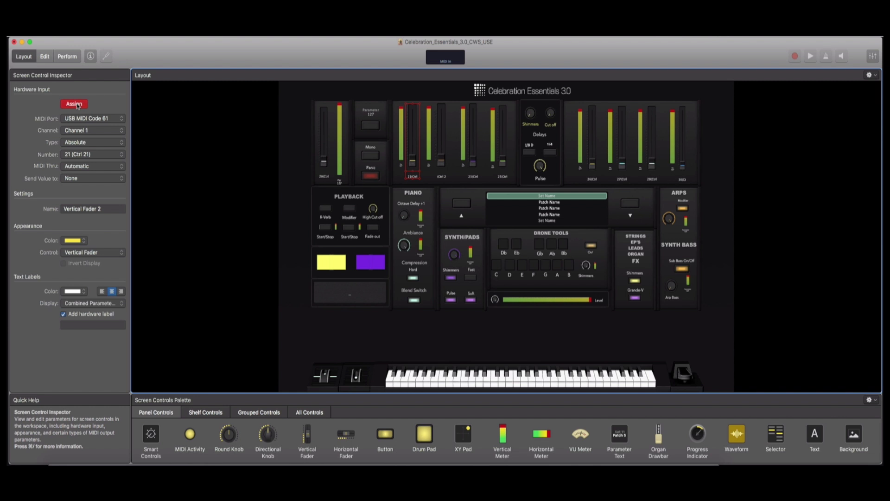
{"action": "left_click", "coordinate": [77, 105]}
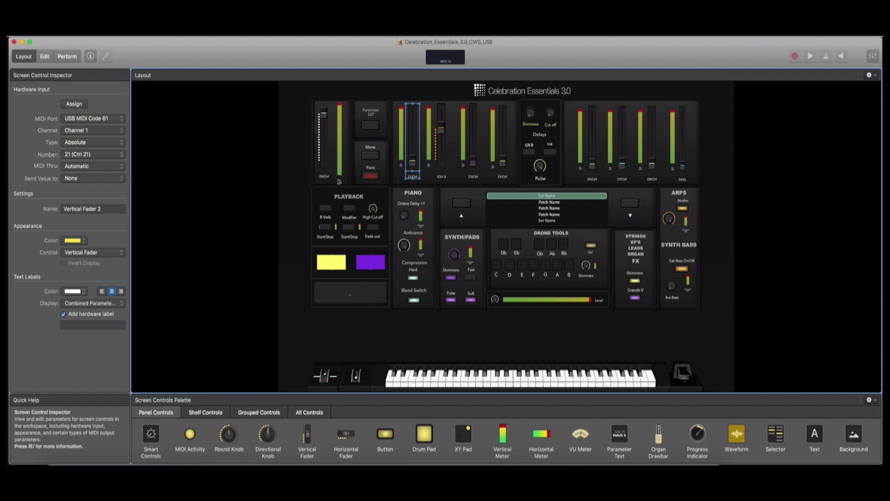
{"action": "left_click", "coordinate": [43, 57]}
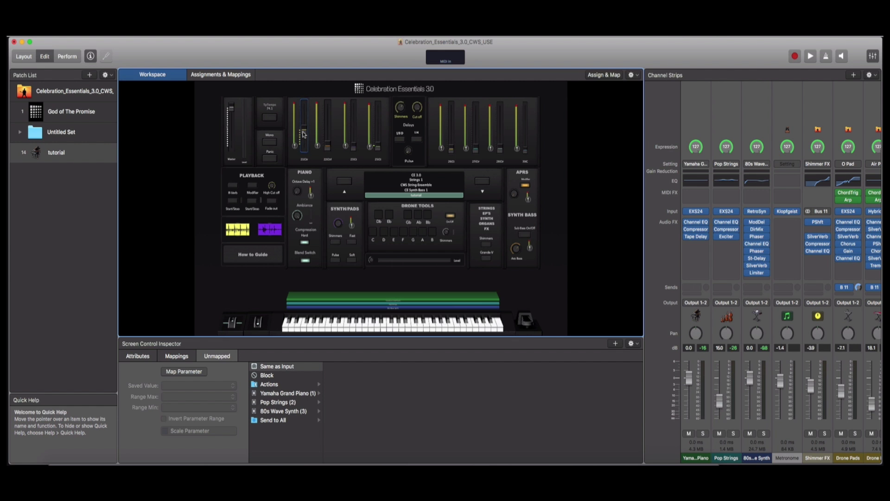
Use Assign & Map to link the screen fader to Yamaha Grand Piano Volume.
{"action": "left_click", "coordinate": [599, 76]}
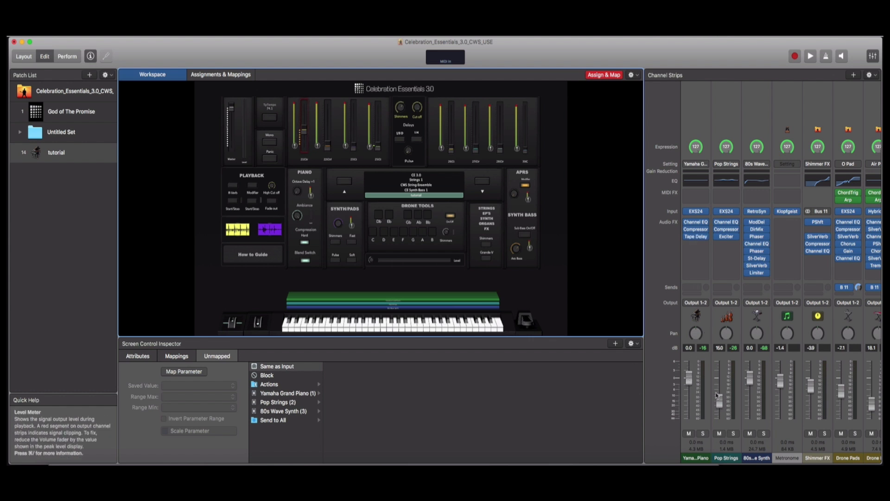
{"action": "left_click", "coordinate": [689, 381]}
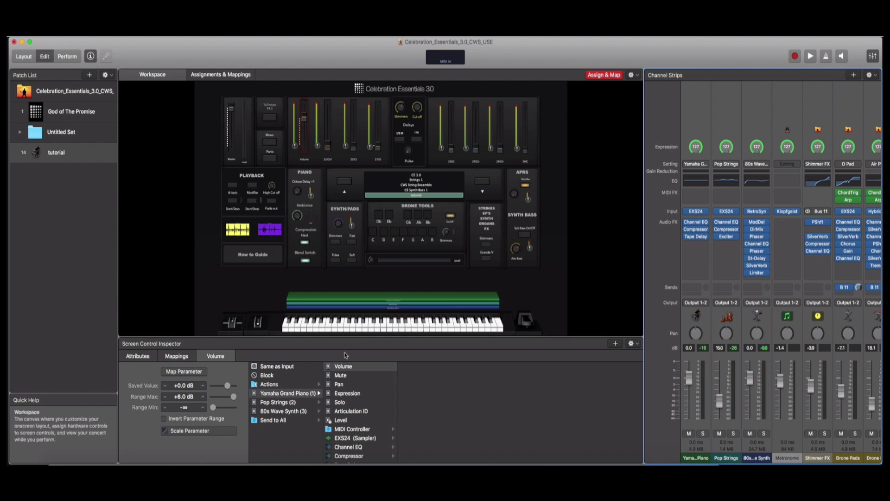
{"action": "left_click", "coordinate": [597, 76]}
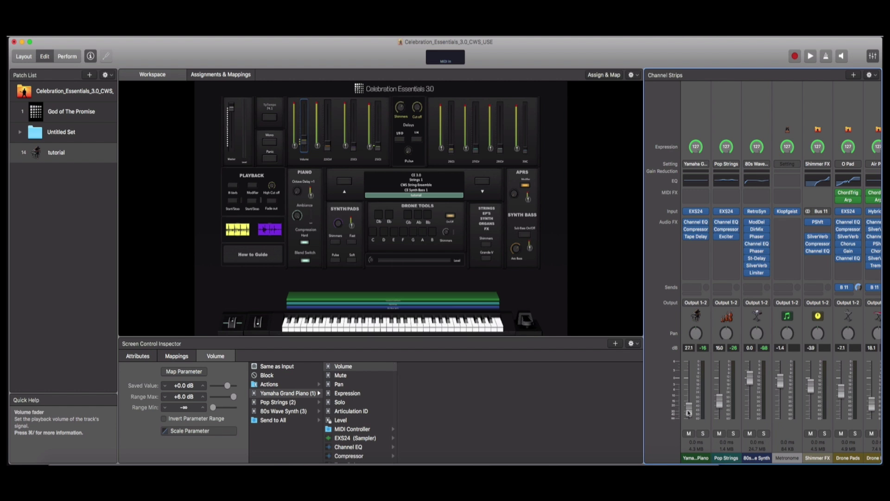
Add a second mapping and map the screen fader to Pop Strings Volume.
{"action": "left_click", "coordinate": [615, 345]}
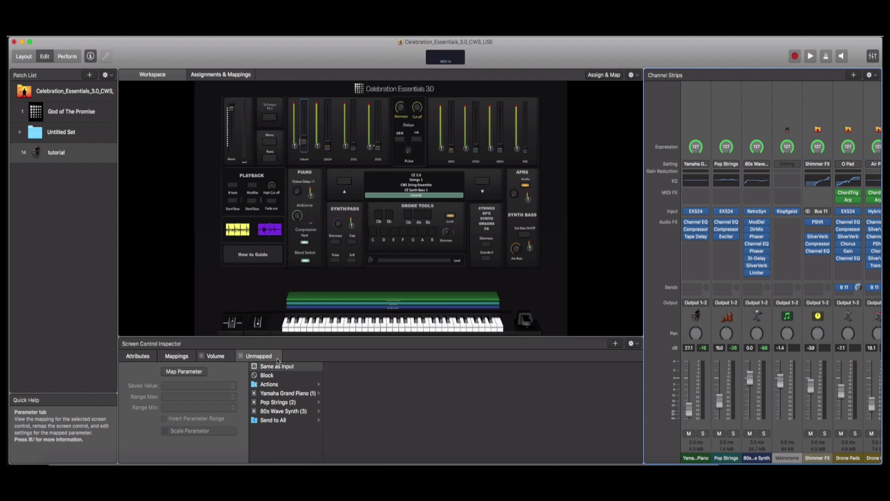
{"action": "left_click", "coordinate": [216, 357]}
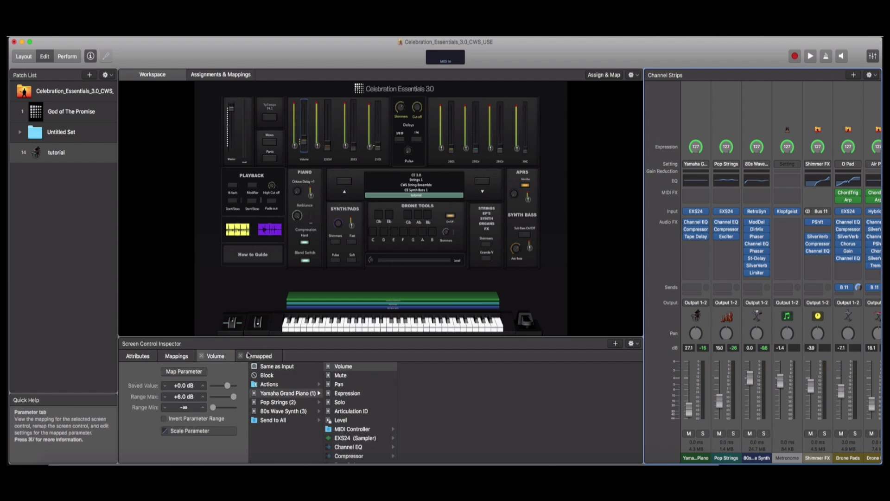
{"action": "left_click", "coordinate": [264, 356]}
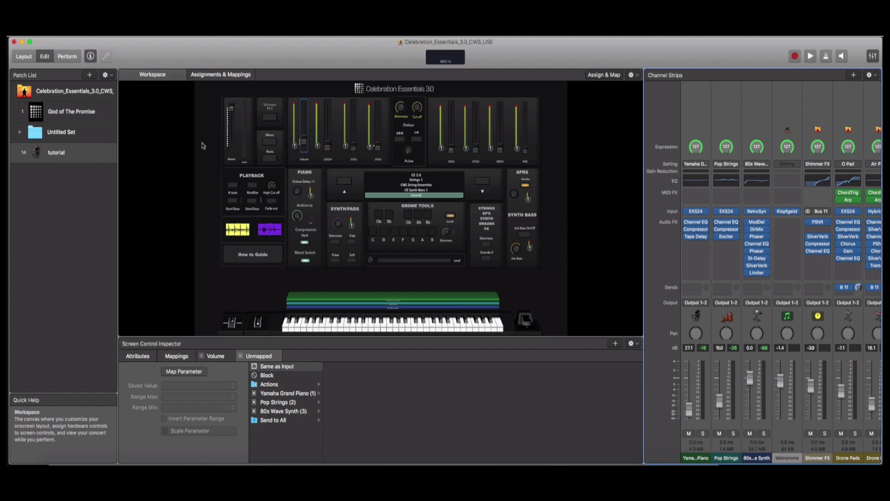
{"action": "left_click", "coordinate": [599, 76]}
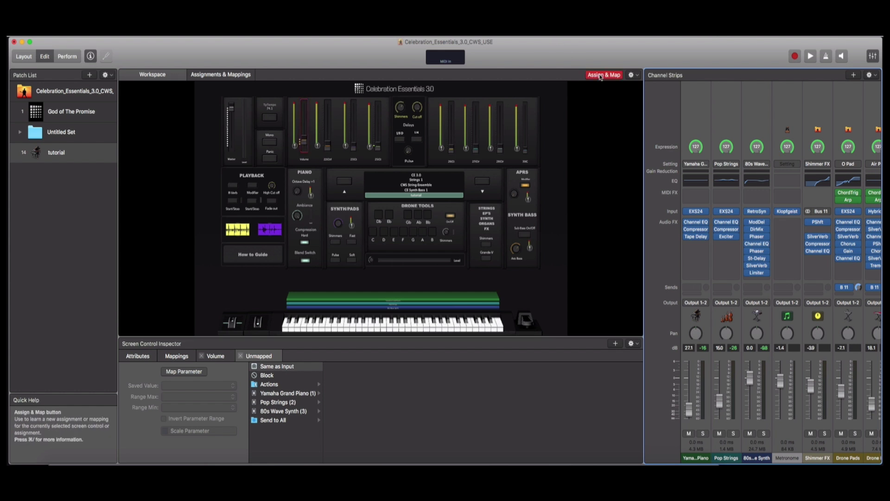
{"action": "left_click", "coordinate": [719, 402]}
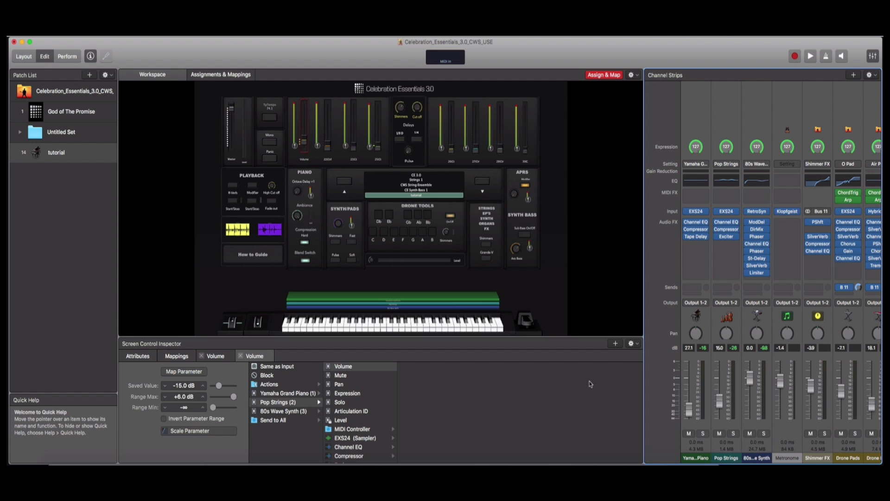
Add a third mapping and map the screen fader to 80s Wave Synth Volume.
{"action": "left_click", "coordinate": [615, 344]}
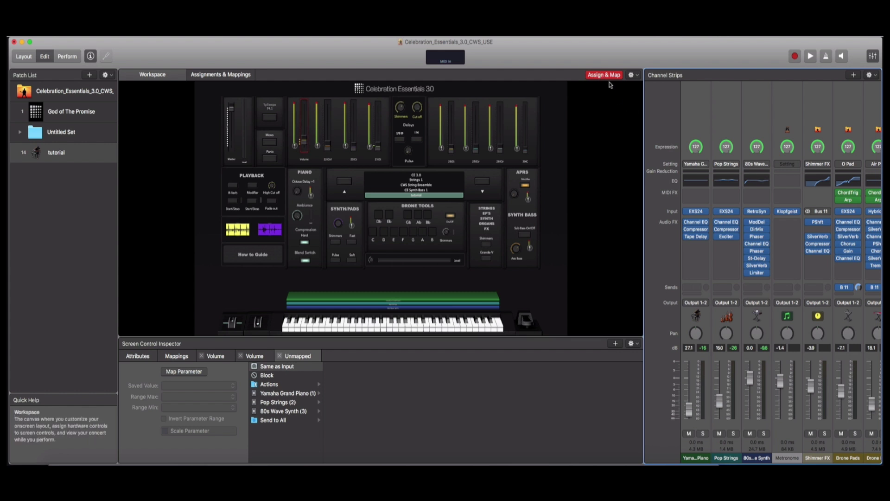
{"action": "left_click", "coordinate": [750, 383]}
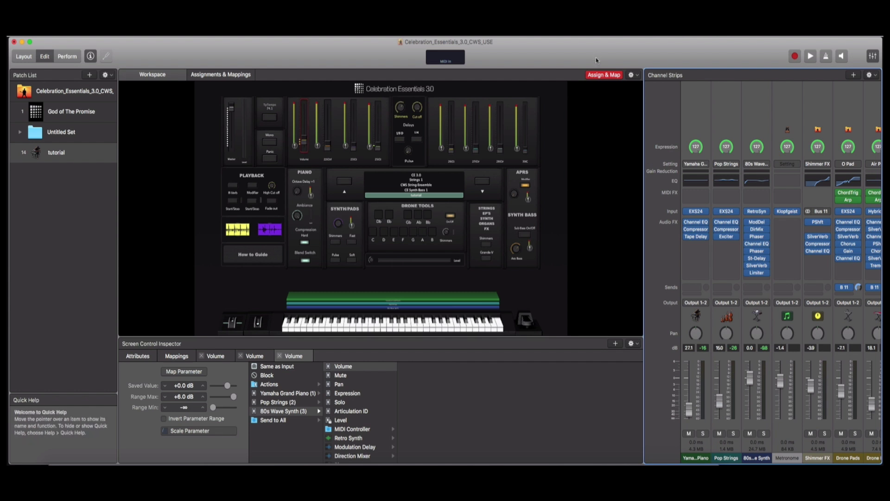
Turn off Assign & Map learn mode.
{"action": "left_click", "coordinate": [599, 76]}
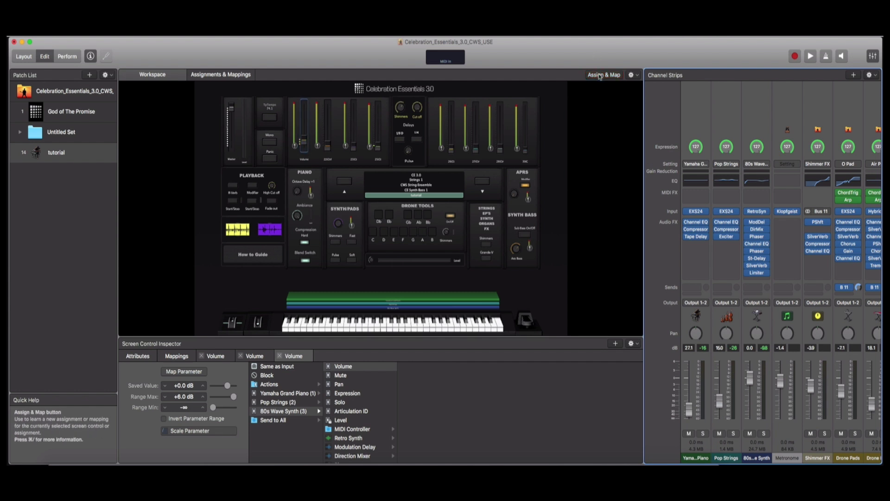